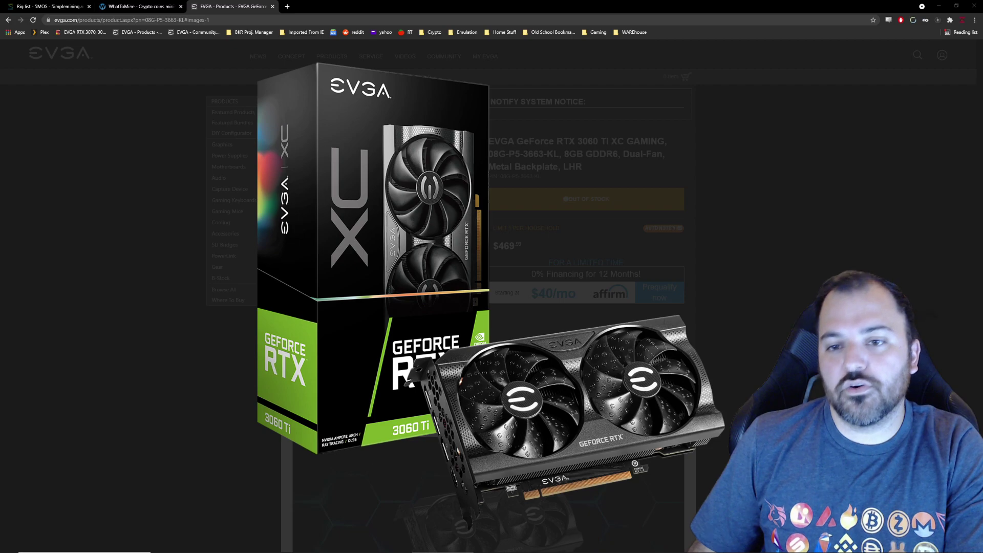
# - Look over the EVGA RTX 3060 Ti XC Gaming product images, then switch to the SimpleMining rig list
pyautogui.moveTo(889, 280)
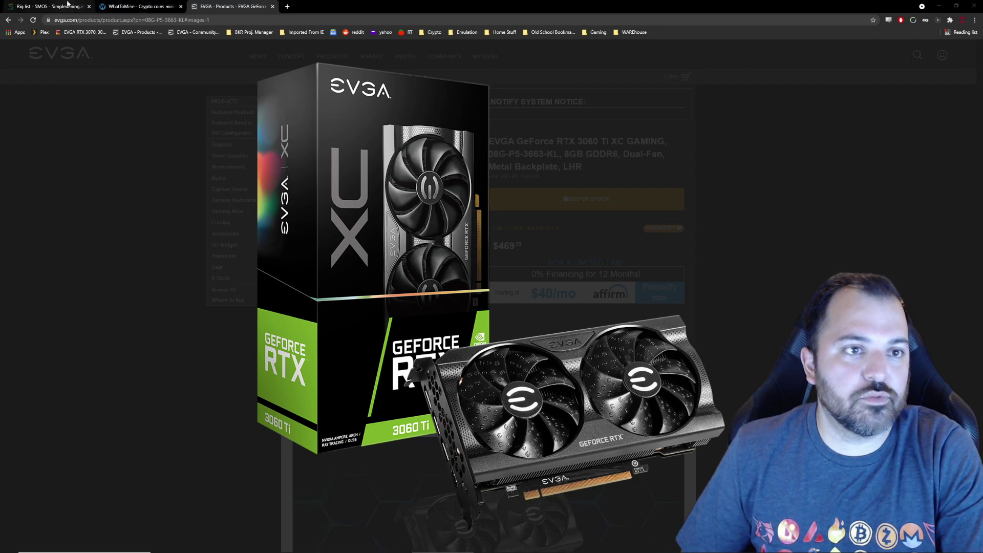
pyautogui.click(64, 7)
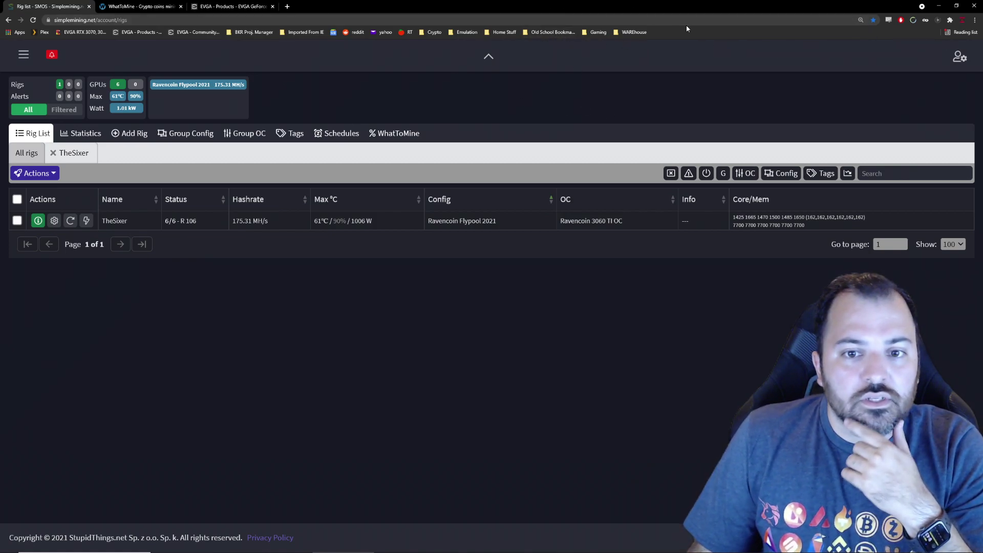
# - Assign rig TheSixer the Ergo Flypool T-REX group config and the 3060 TI Ergo OC overclock profile
pyautogui.click(55, 221)
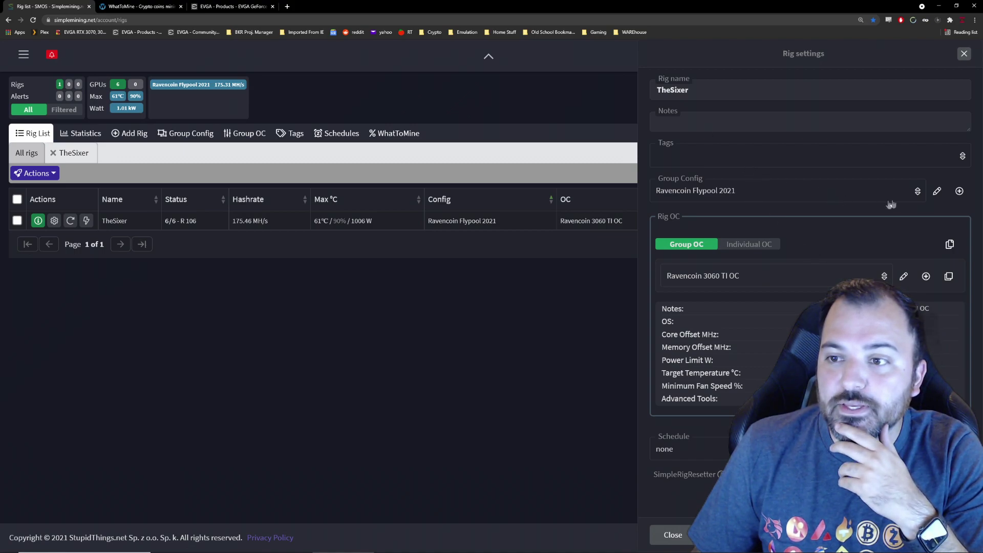
pyautogui.click(916, 192)
pyautogui.click(704, 218)
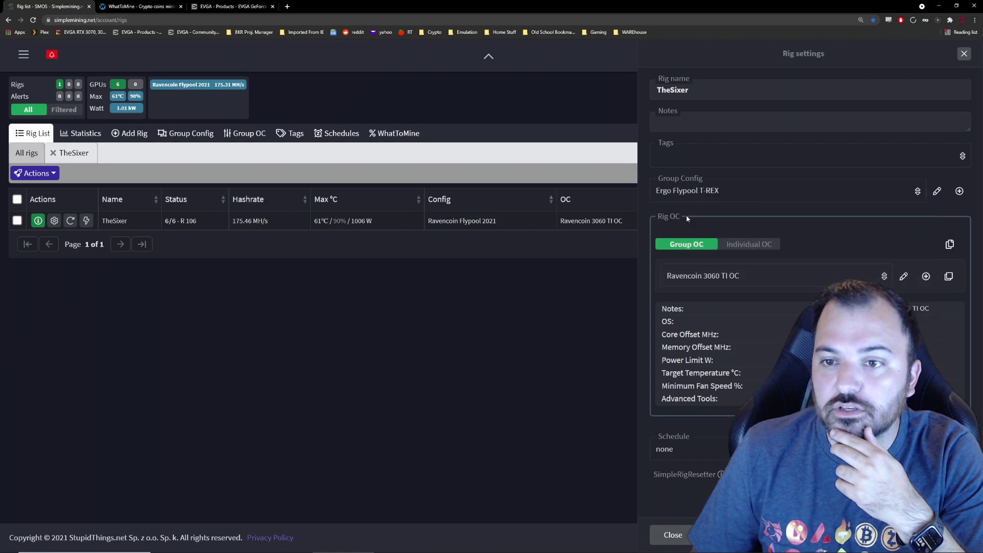
pyautogui.click(781, 277)
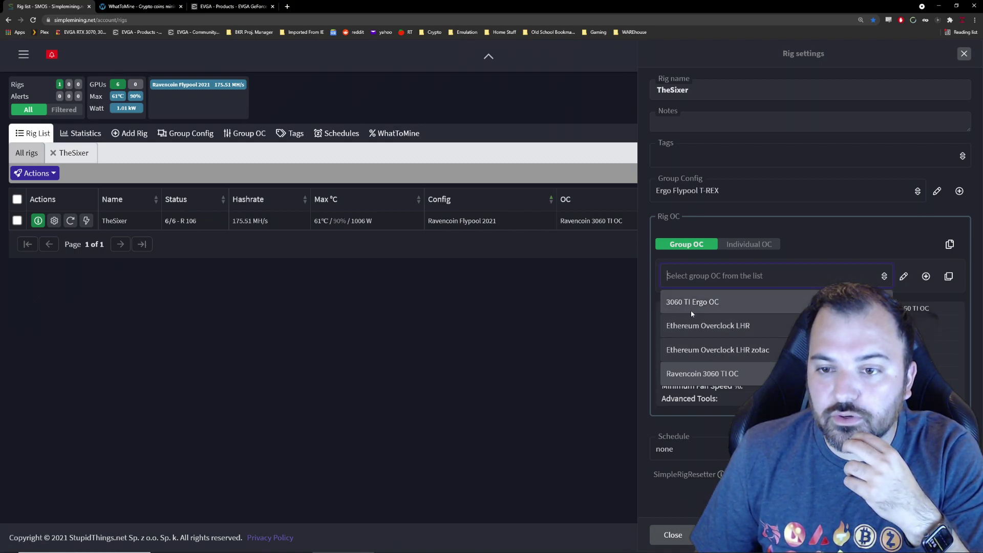
pyautogui.click(704, 304)
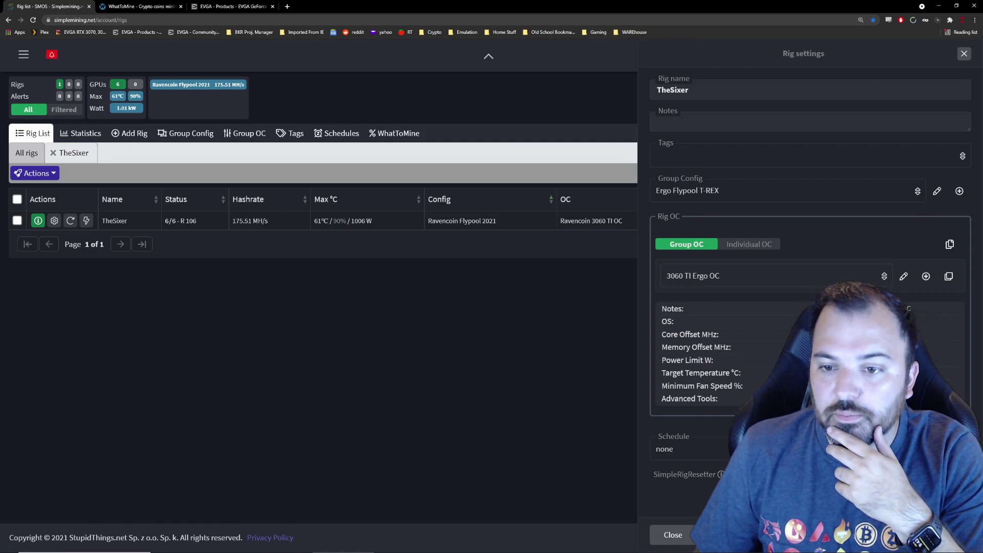
pyautogui.click(962, 54)
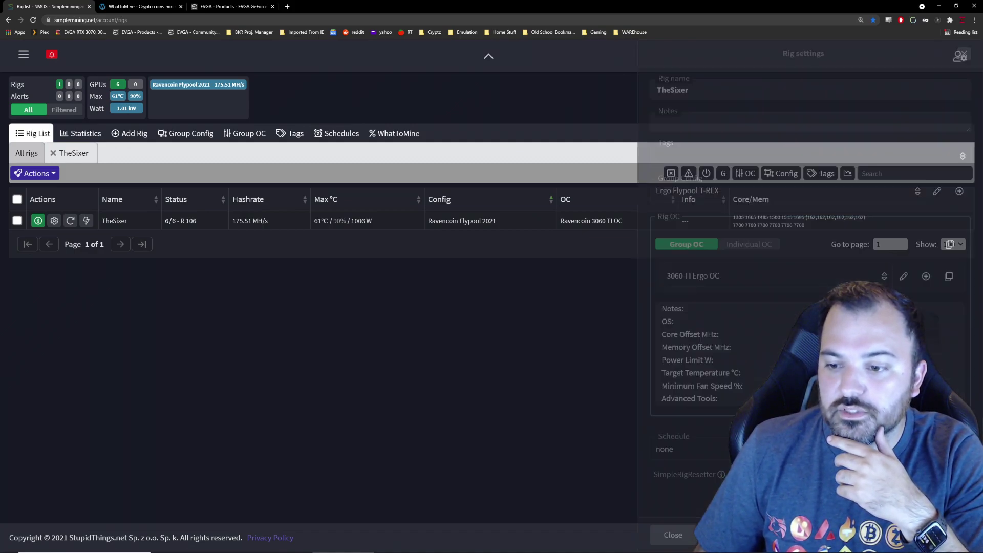
# - Watch TheSixer's six GPUs climb to about 571 MH/s total, then switch to WhatToMine
pyautogui.click(71, 156)
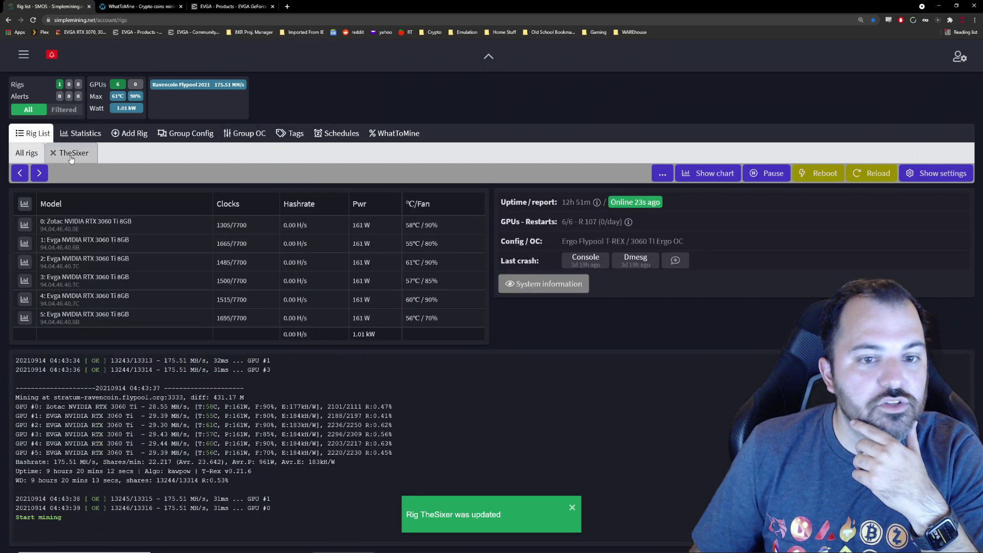
pyautogui.moveTo(353, 244)
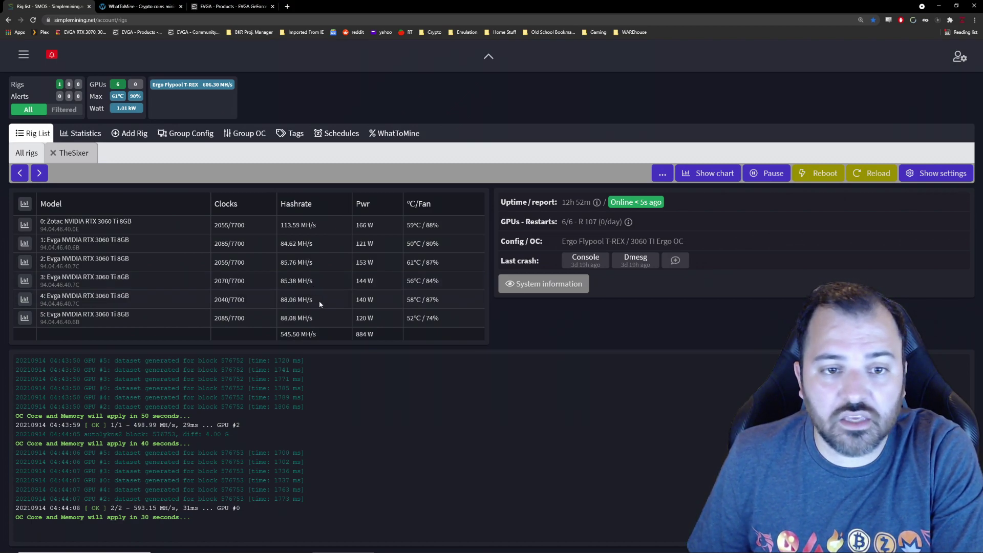
pyautogui.moveTo(116, 233)
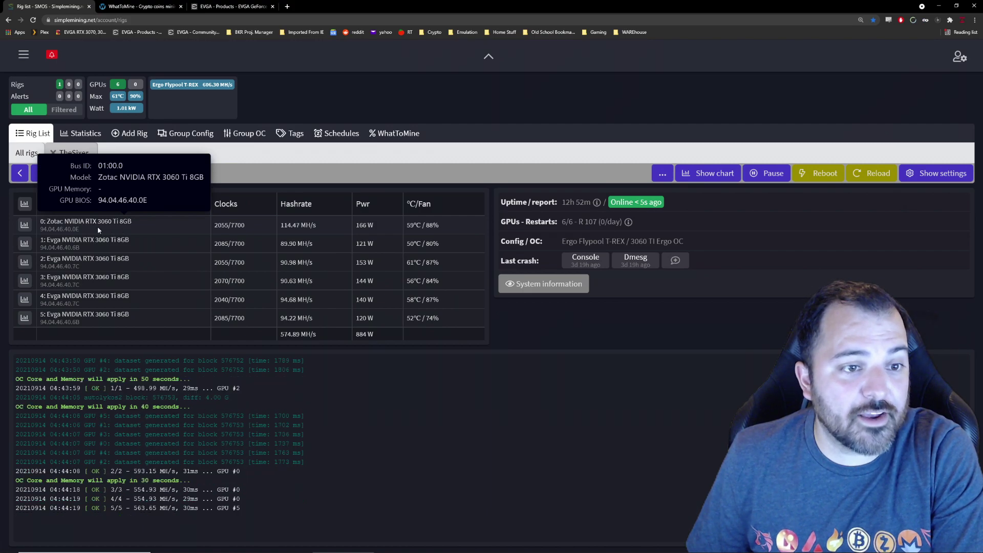
pyautogui.moveTo(102, 279)
pyautogui.moveTo(186, 220)
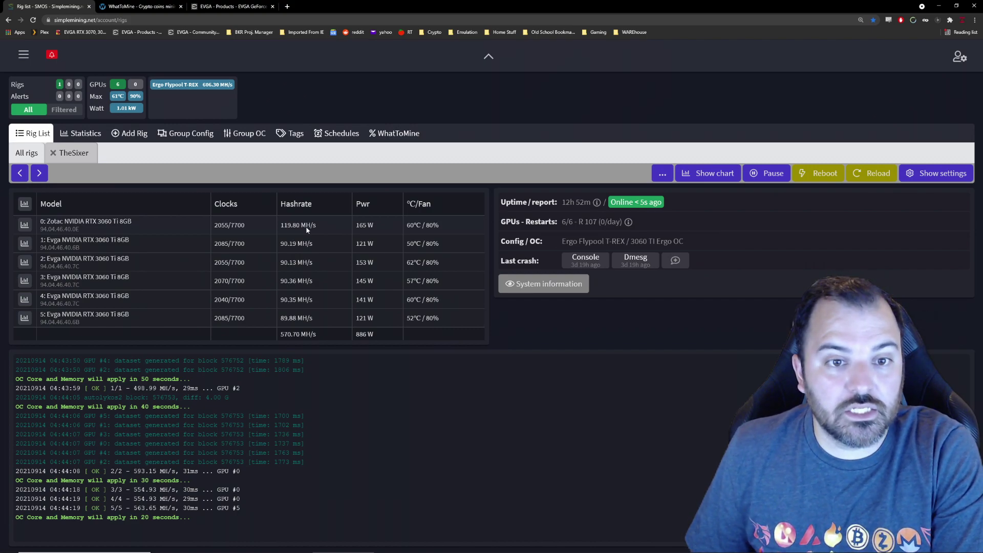
pyautogui.click(148, 9)
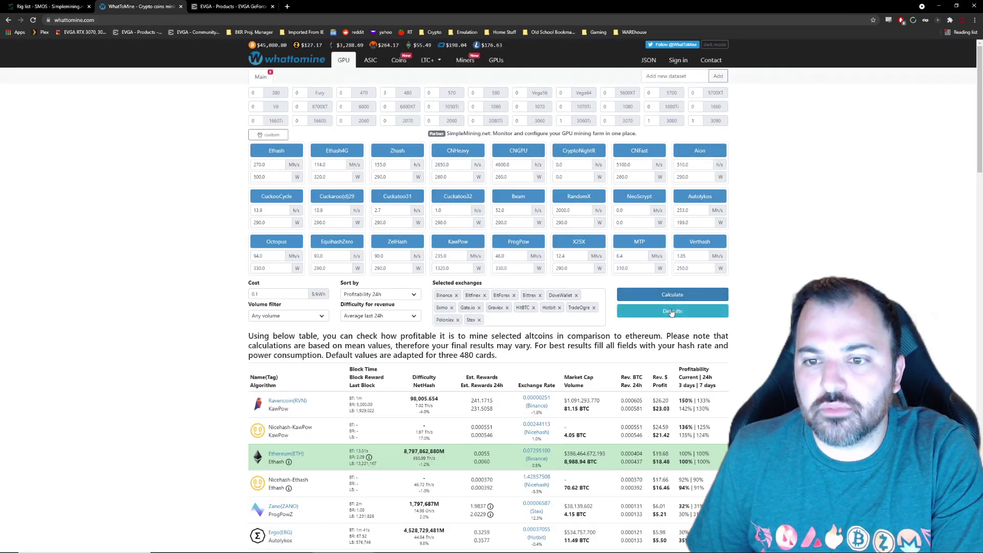
# - Reset the WhatToMine calculator to defaults and zoom the page to 150%
pyautogui.click(672, 311)
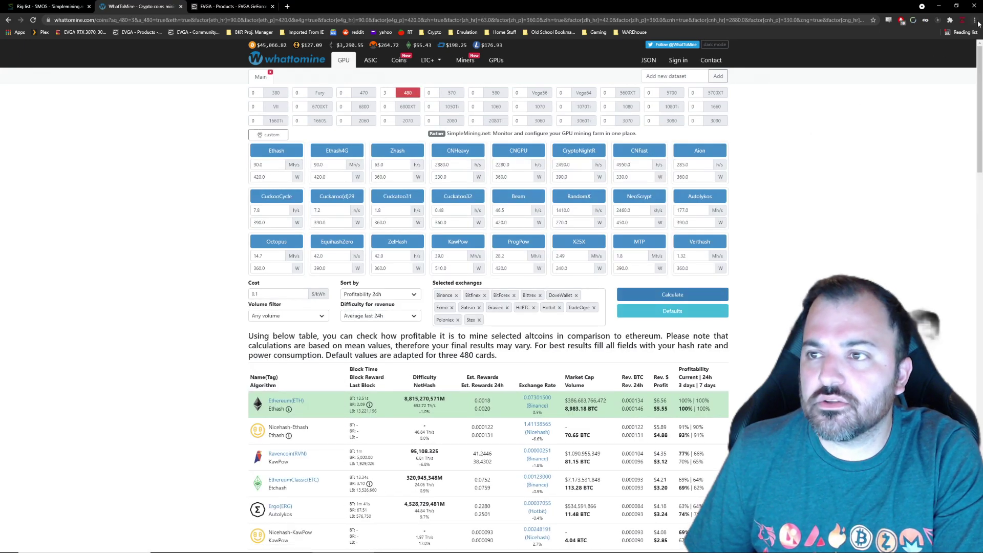
pyautogui.click(975, 20)
pyautogui.click(953, 92)
pyautogui.click(954, 91)
pyautogui.click(953, 91)
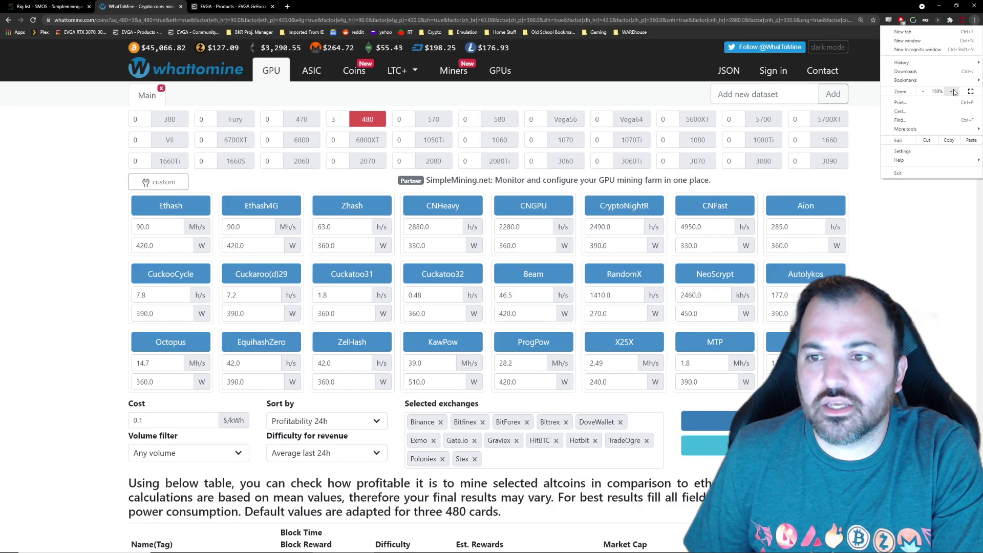
pyautogui.press('Escape')
# - Calculate profitability for six 3060Ti cards, excluding the 480 cards
pyautogui.click(601, 162)
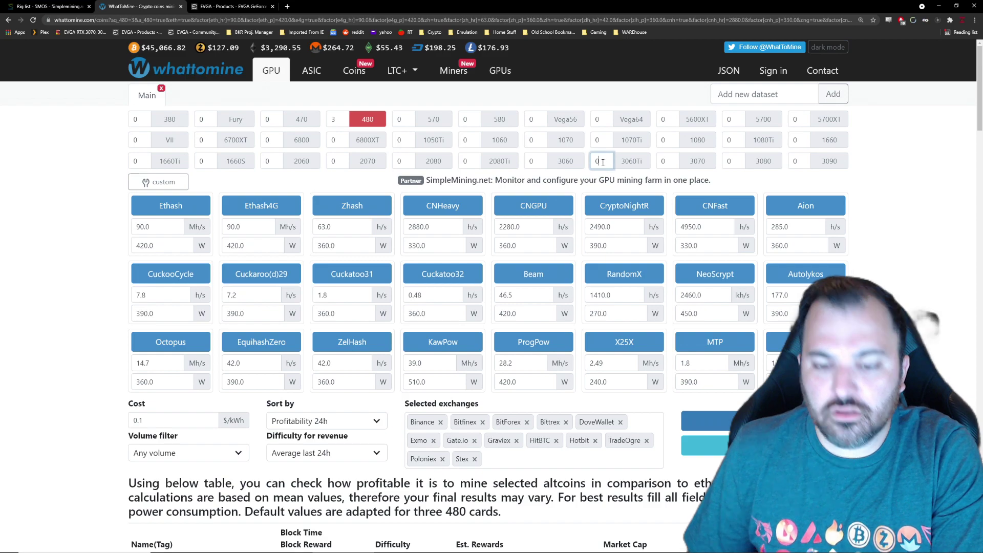
pyautogui.press('BackSpace')
pyautogui.write('6')
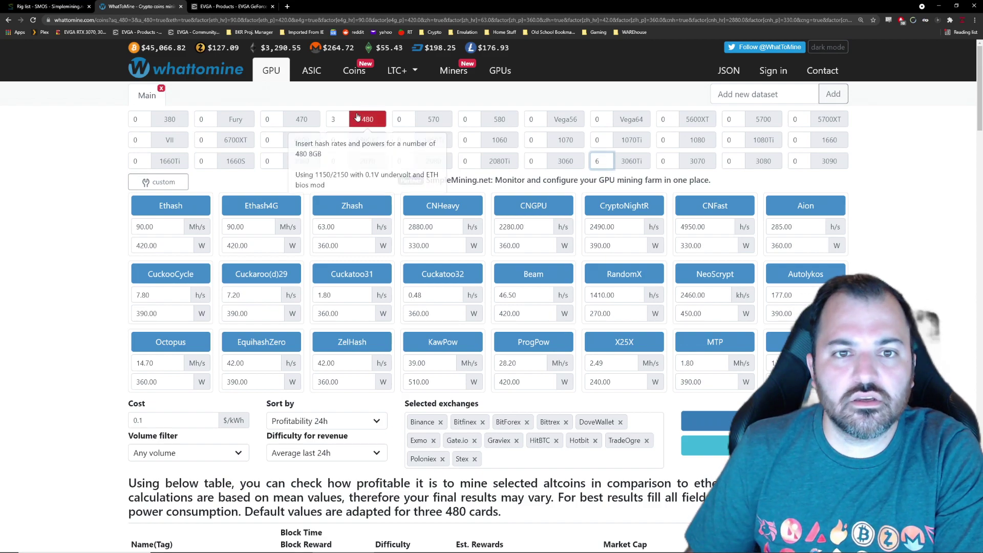
pyautogui.click(631, 162)
pyautogui.click(368, 119)
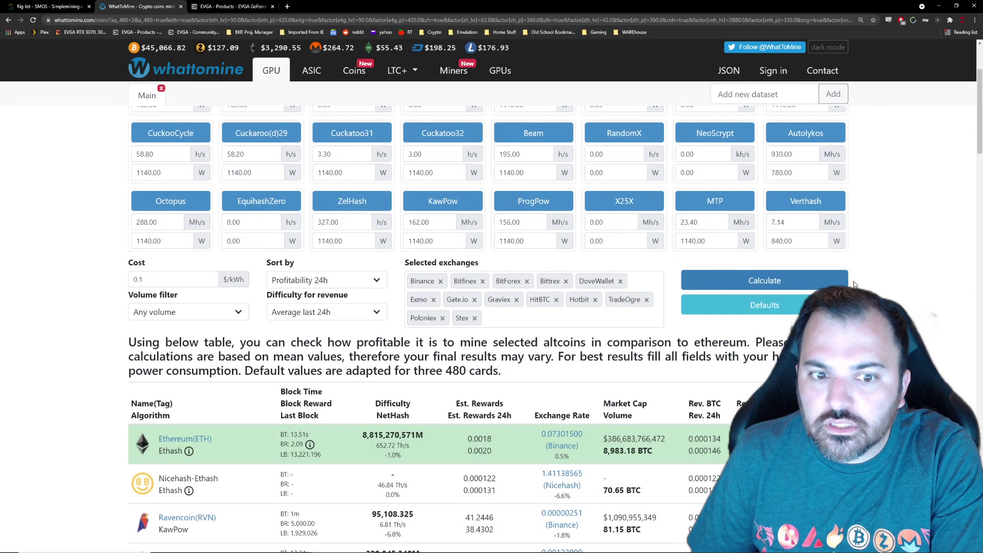
pyautogui.click(776, 290)
# - Set the Ethash hashrate to 245 MH/s and recalculate, putting Ergo on top at $20.08/day
pyautogui.scroll(-3, 261, 384)
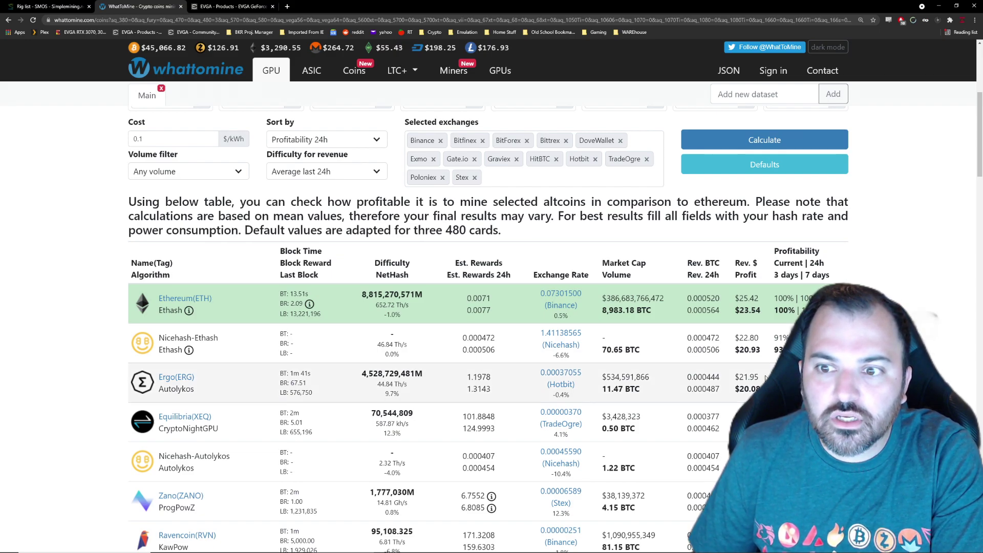
pyautogui.scroll(3, 748, 382)
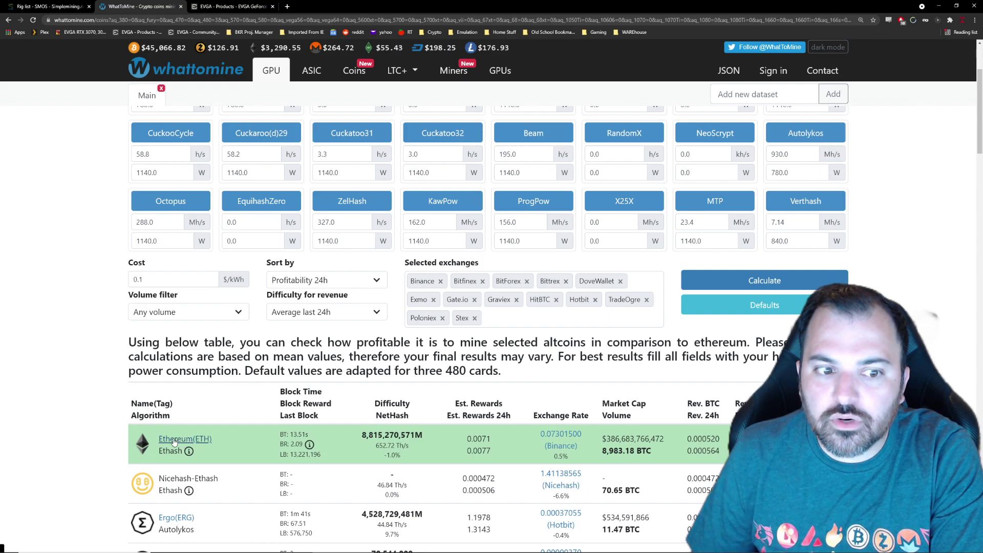
pyautogui.scroll(3, 165, 233)
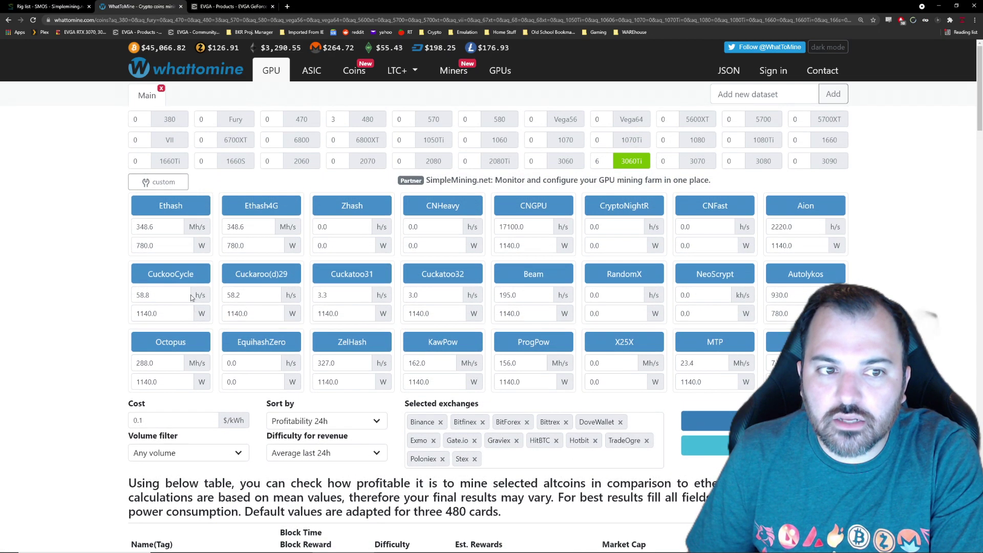
pyautogui.doubleClick(165, 229)
pyautogui.write('2')
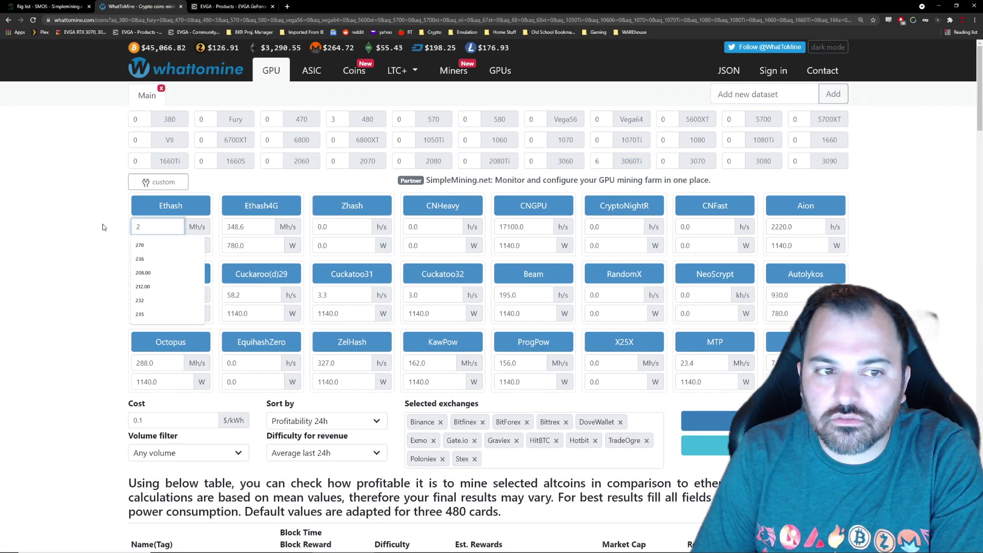
pyautogui.write('45')
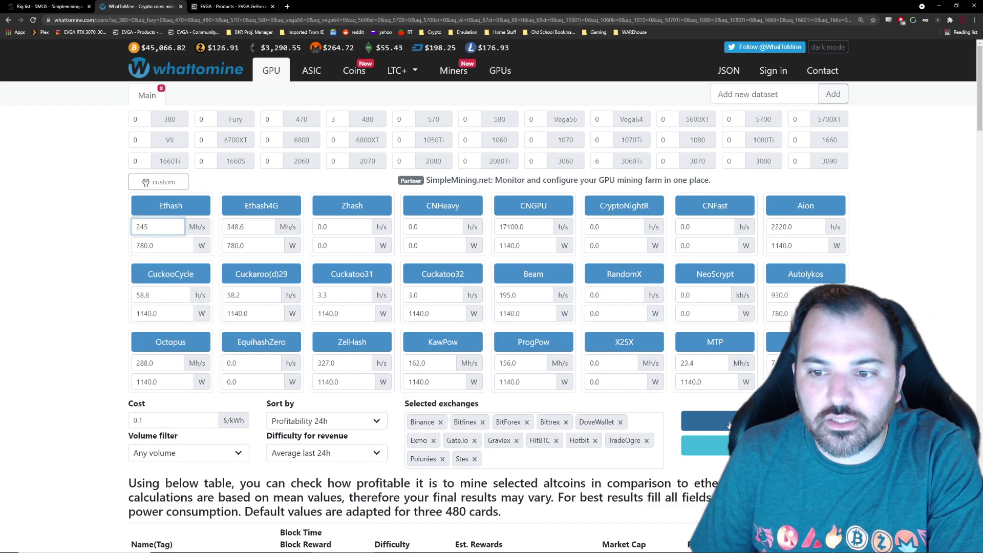
pyautogui.click(729, 425)
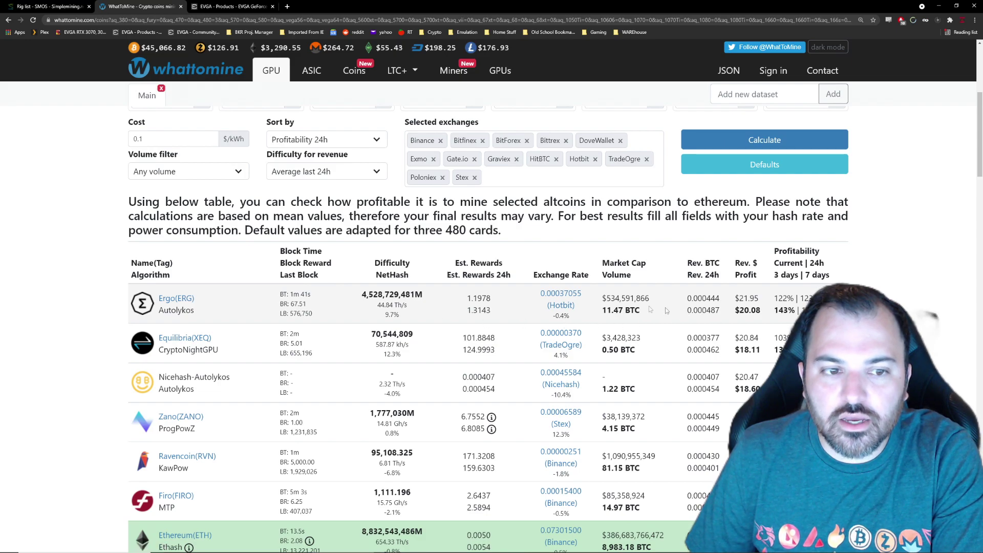
pyautogui.scroll(5, 665, 307)
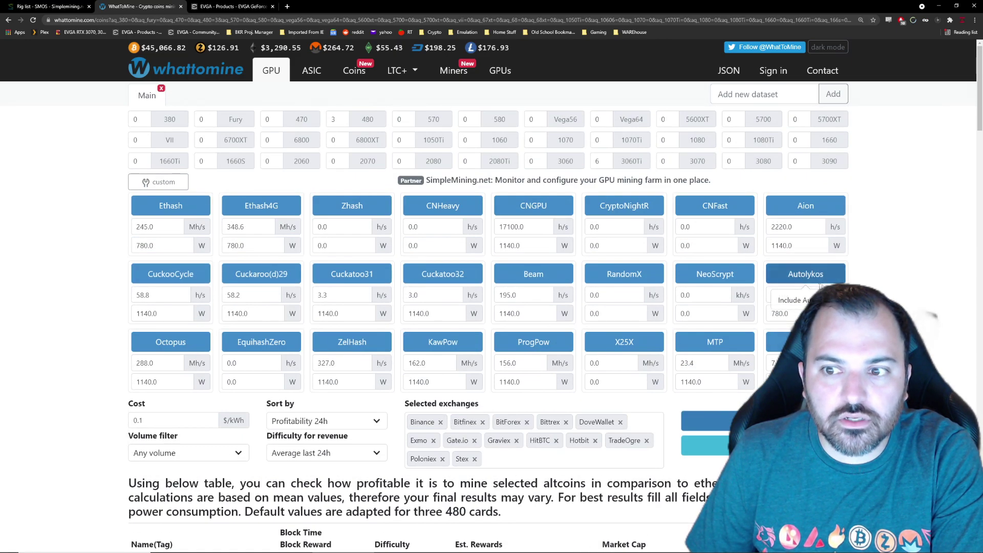
pyautogui.click(49, 6)
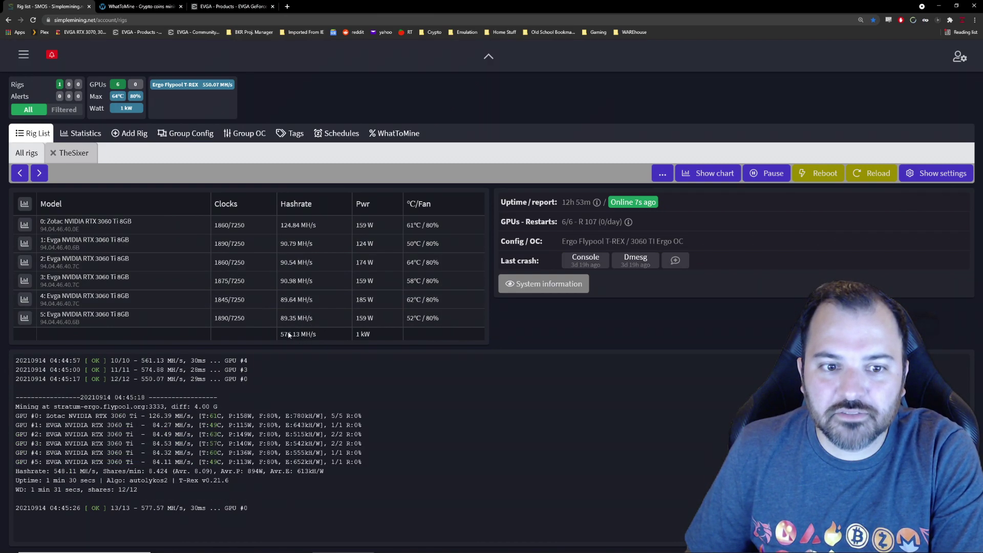
# - Glance at the EVGA and WhatToMine tabs, then show SimpleMining's table of all rigs
pyautogui.click(256, 6)
pyautogui.click(137, 6)
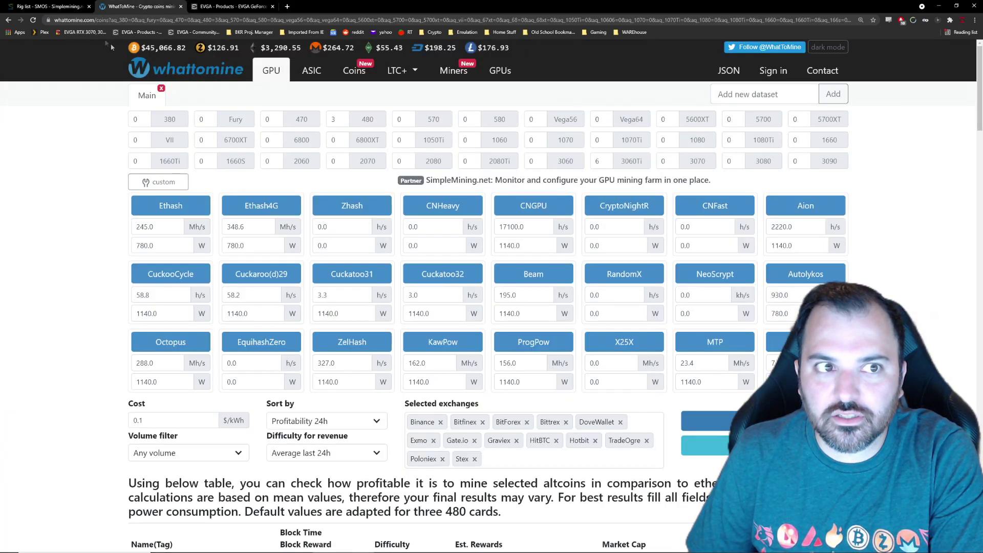
pyautogui.click(49, 6)
pyautogui.click(24, 153)
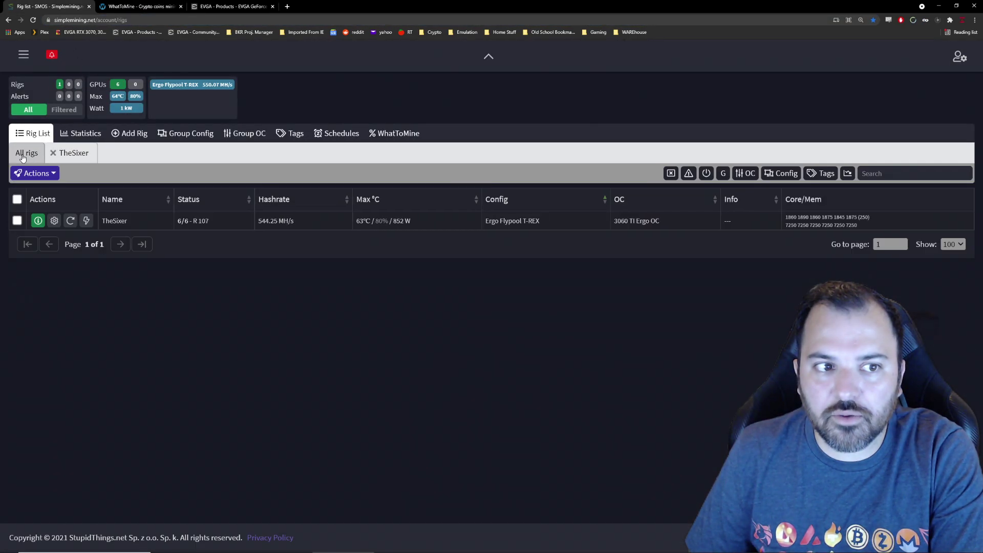
# - Open the 3060 TI Ergo OC profile, showing core -100, memory 900, power limit 250 W
pyautogui.click(54, 221)
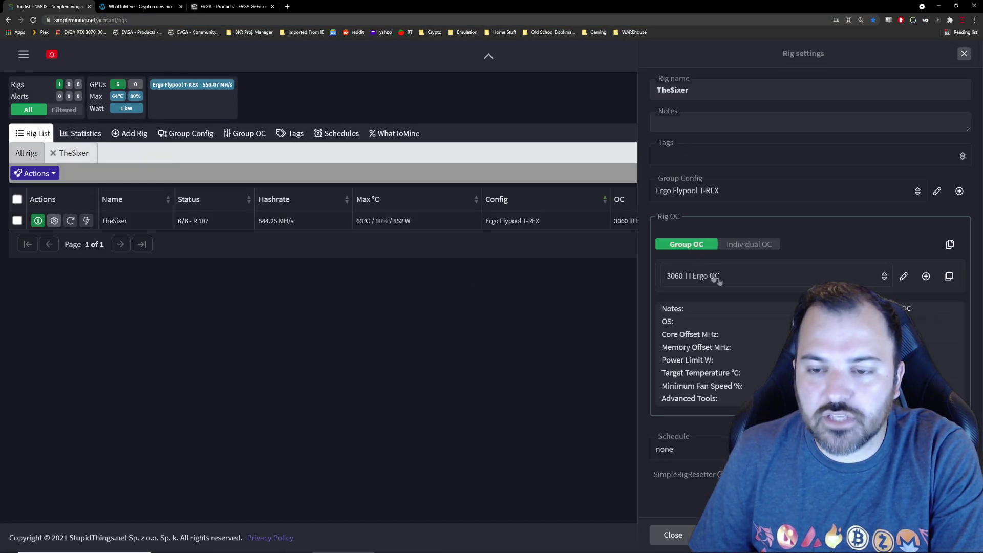
pyautogui.click(964, 53)
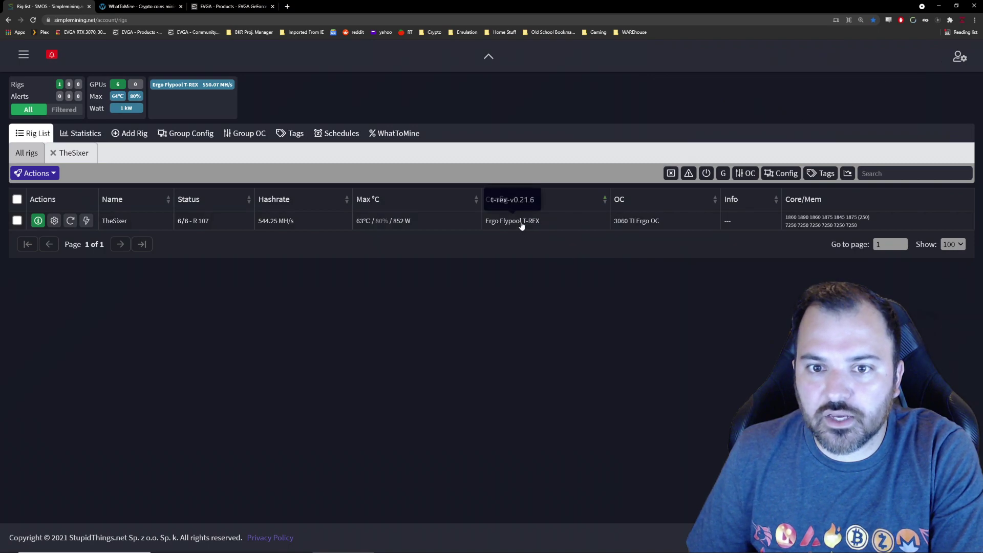
pyautogui.click(642, 223)
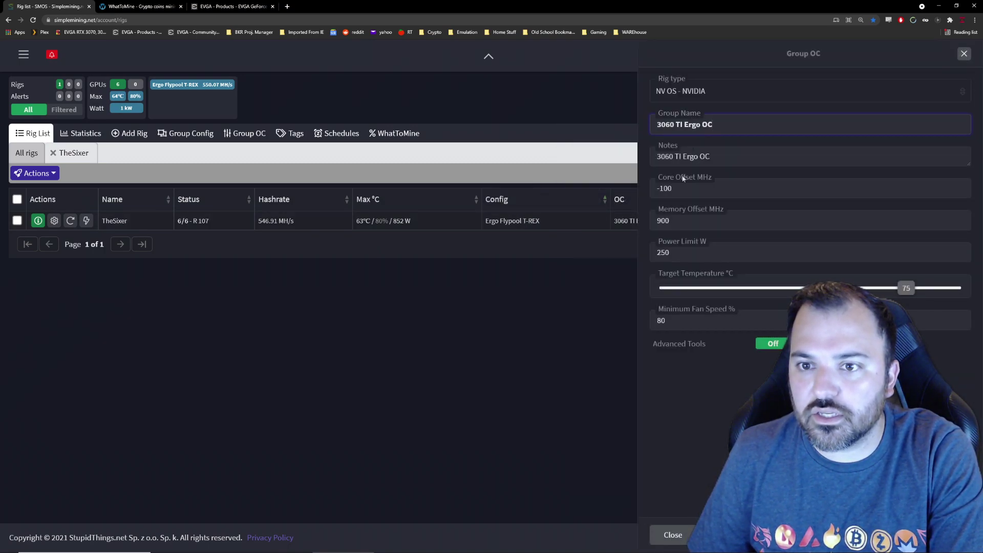
# - Save 3060 TI Ergo OC with core offset 0, memory offset 0, power limit 200 W, then view TheSixer's GPUs
pyautogui.doubleClick(668, 188)
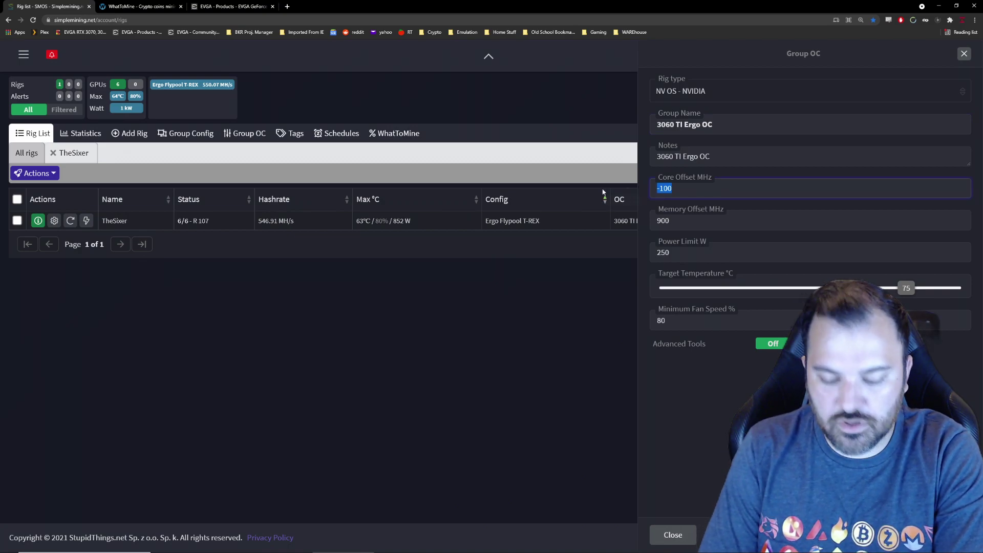
pyautogui.press('BackSpace')
pyautogui.write('0')
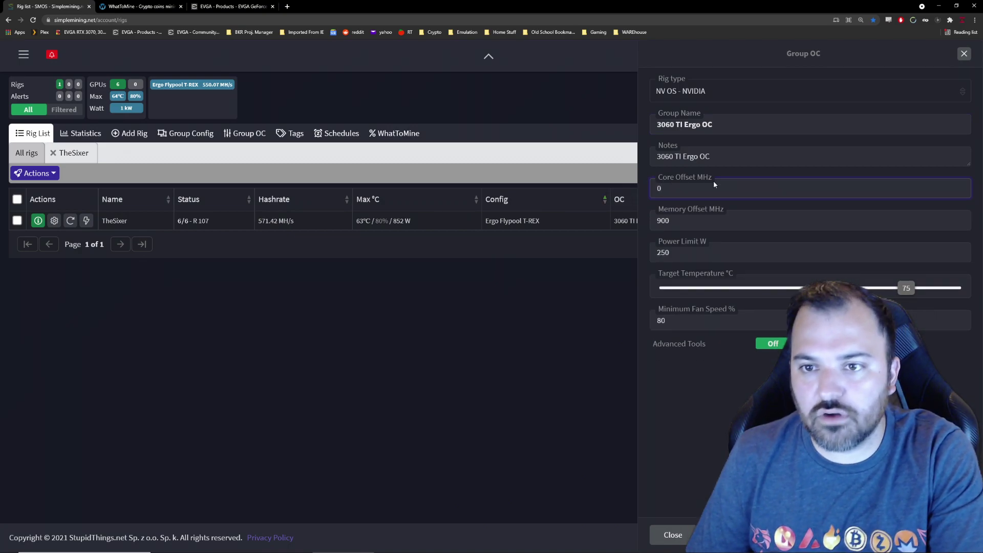
pyautogui.doubleClick(685, 221)
pyautogui.write('0')
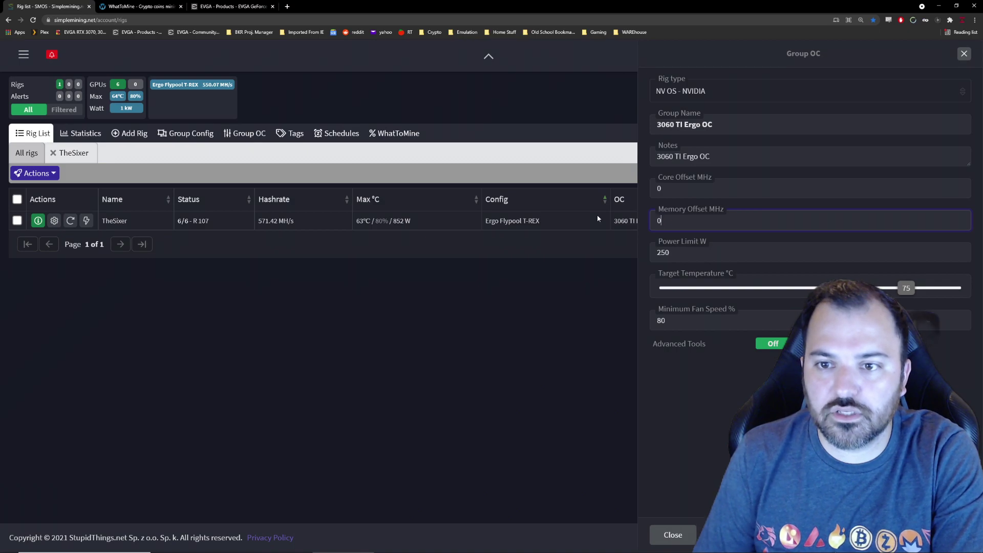
pyautogui.doubleClick(689, 251)
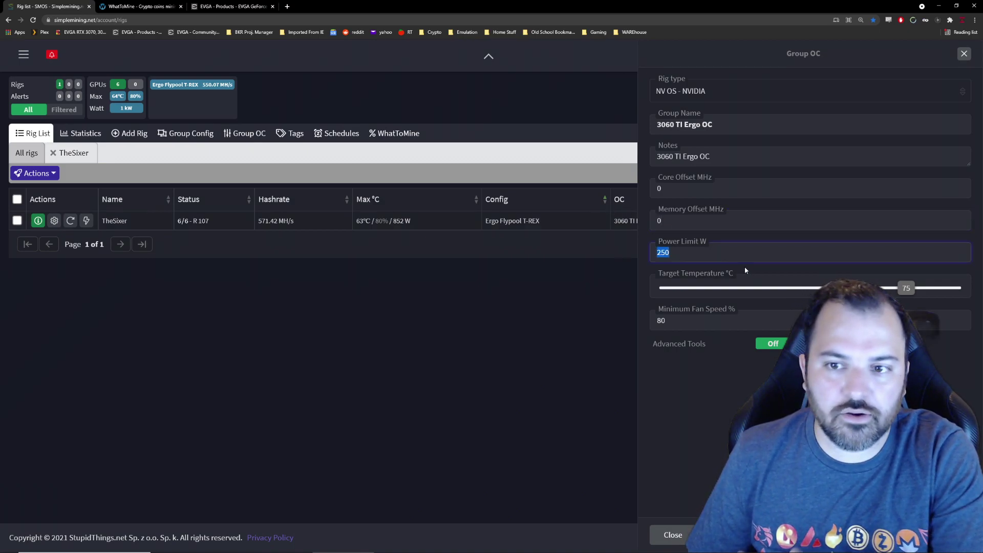
pyautogui.write('200')
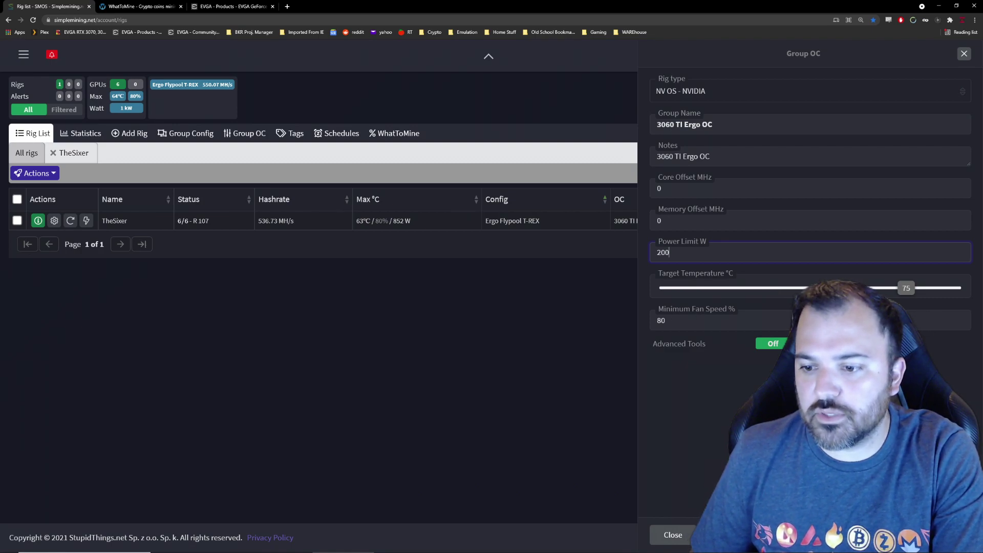
pyautogui.press('Return')
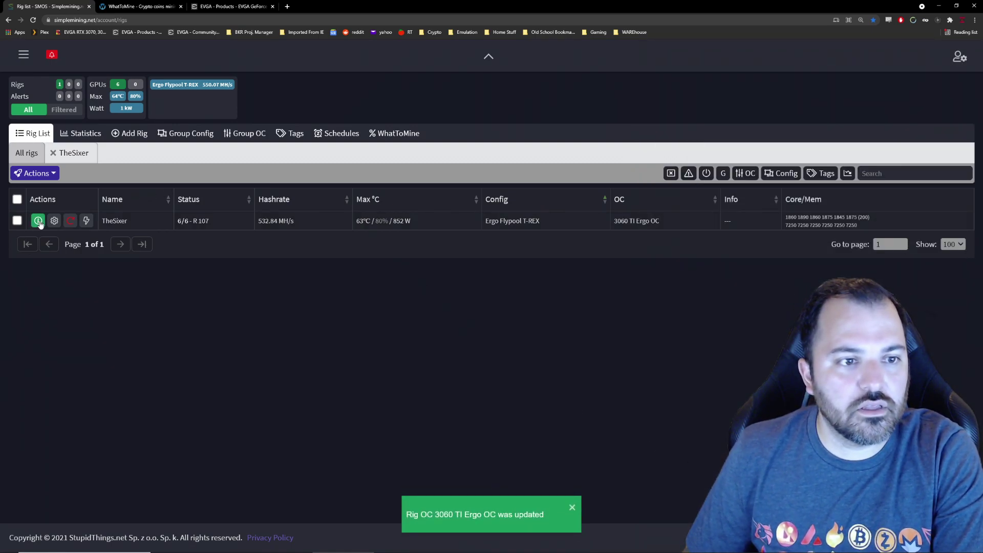
pyautogui.click(38, 221)
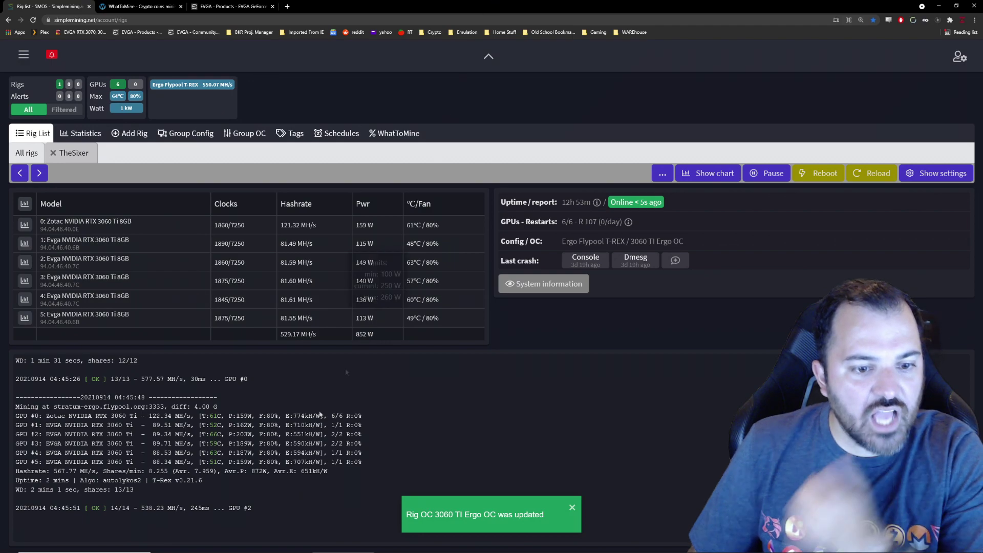